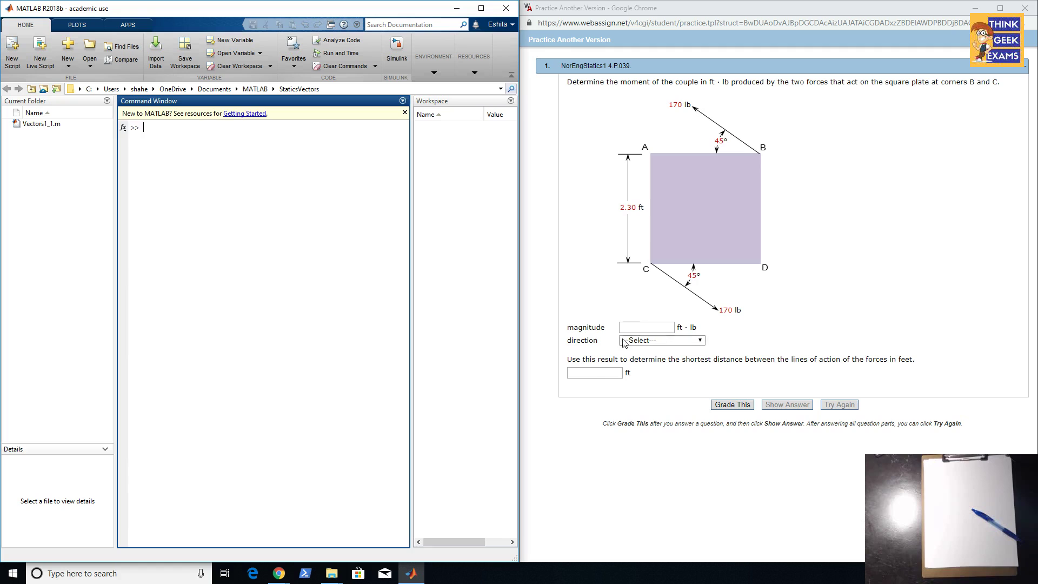
Step: Compute CB = 2.3*sqrt(2) = 3.2527 in MATLAB and enter it as the shortest distance
{"action": "left_click", "coordinate": [604, 371]}
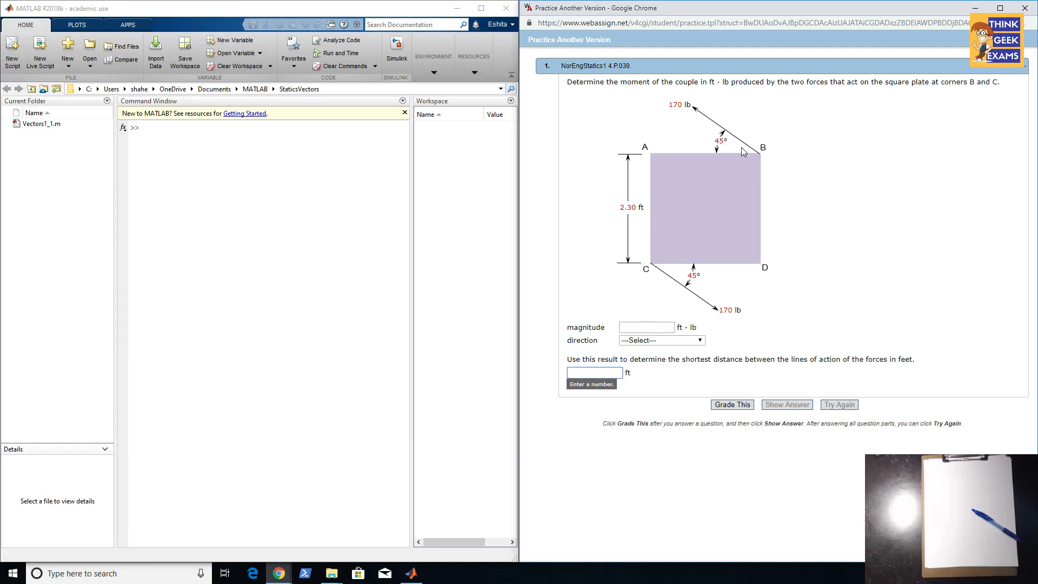
{"action": "left_click", "coordinate": [344, 248]}
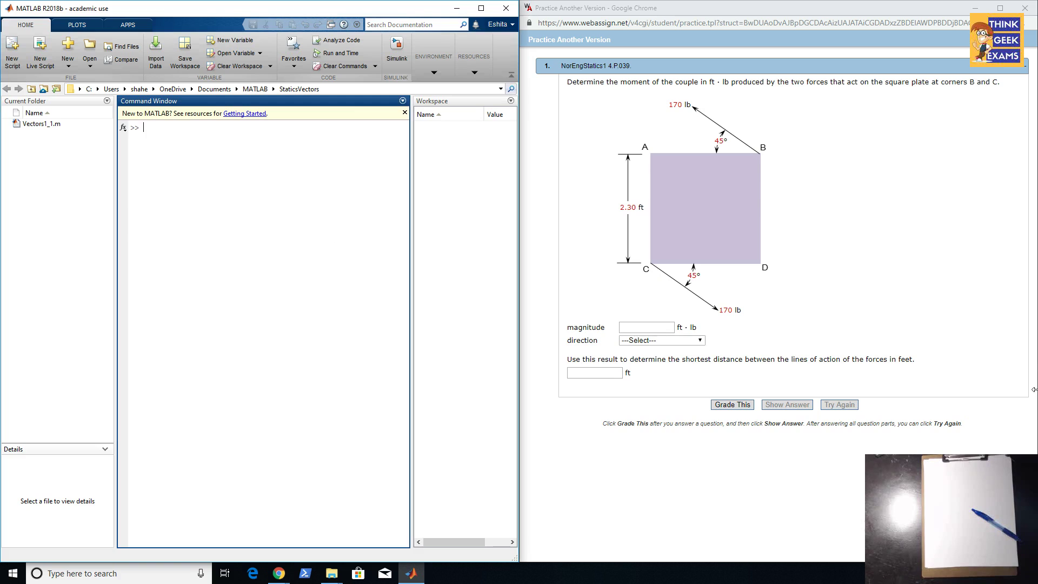
{"action": "type", "text": "CB = 2.3 * "}
{"action": "type", "text": "sqrt"}
{"action": "type", "text": "(2)"}
{"action": "key", "text": "Return"}
{"action": "left_click", "coordinate": [592, 372]}
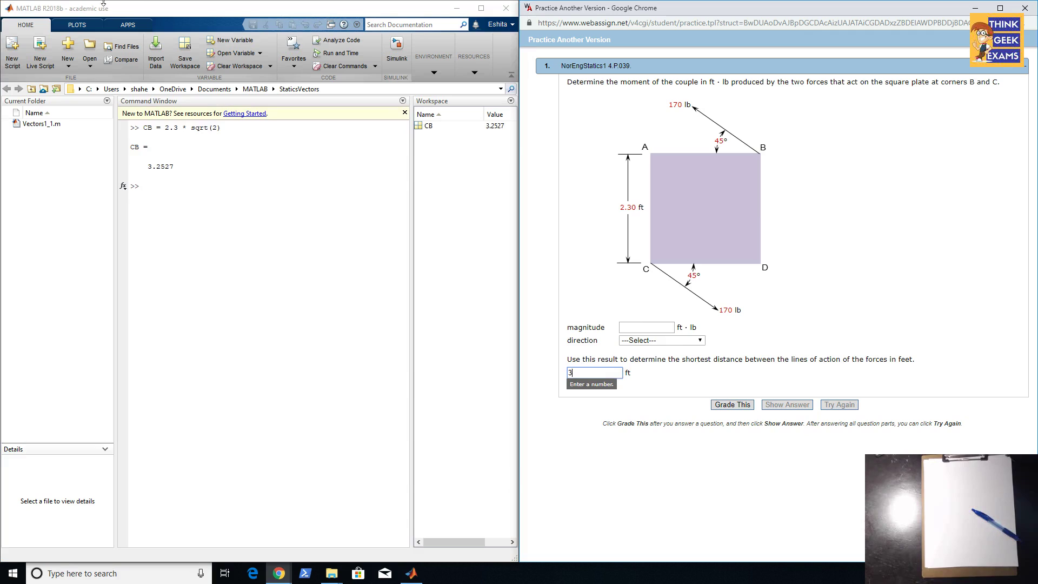
{"action": "type", "text": ".252"}
{"action": "type", "text": "7"}
Step: Choose counterclockwise, enter the 170*CB magnitude 552.9575 ft·lb, and grade the answers
{"action": "left_click", "coordinate": [663, 341]}
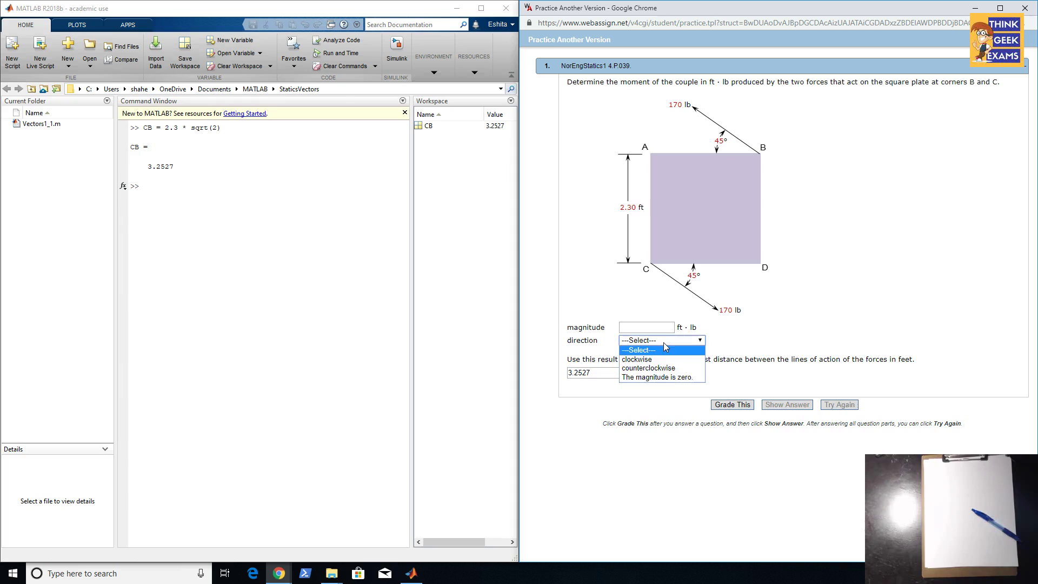
{"action": "left_click", "coordinate": [667, 368]}
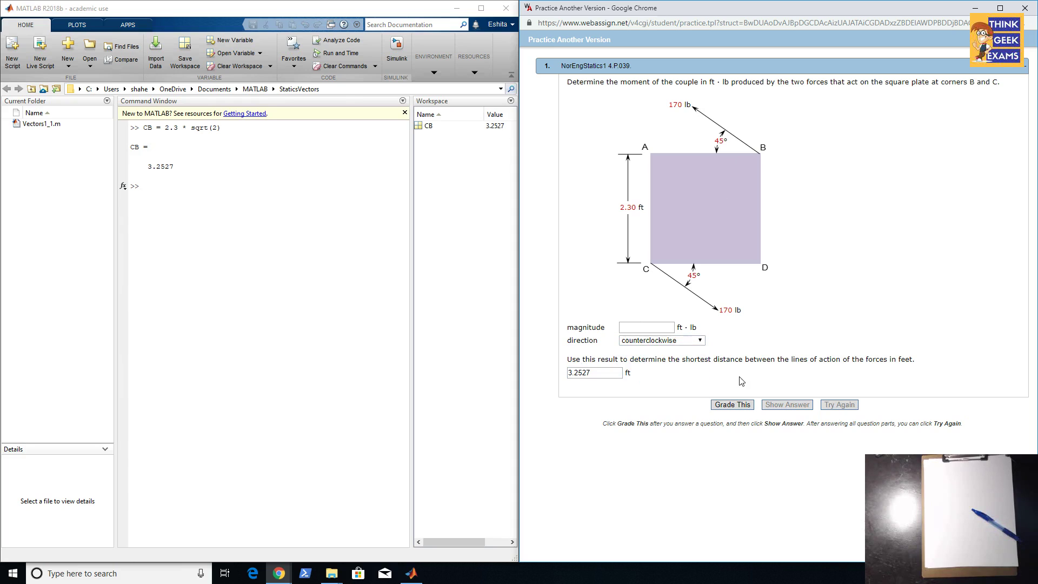
{"action": "left_click", "coordinate": [261, 288]}
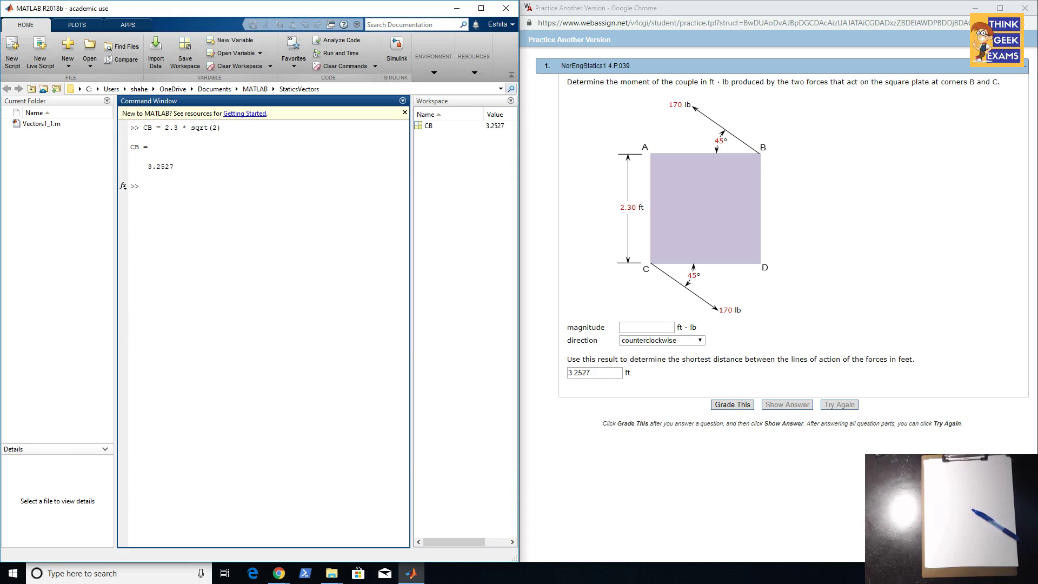
{"action": "type", "text": "170*"}
{"action": "type", "text": "CB"}
{"action": "key", "text": "Return"}
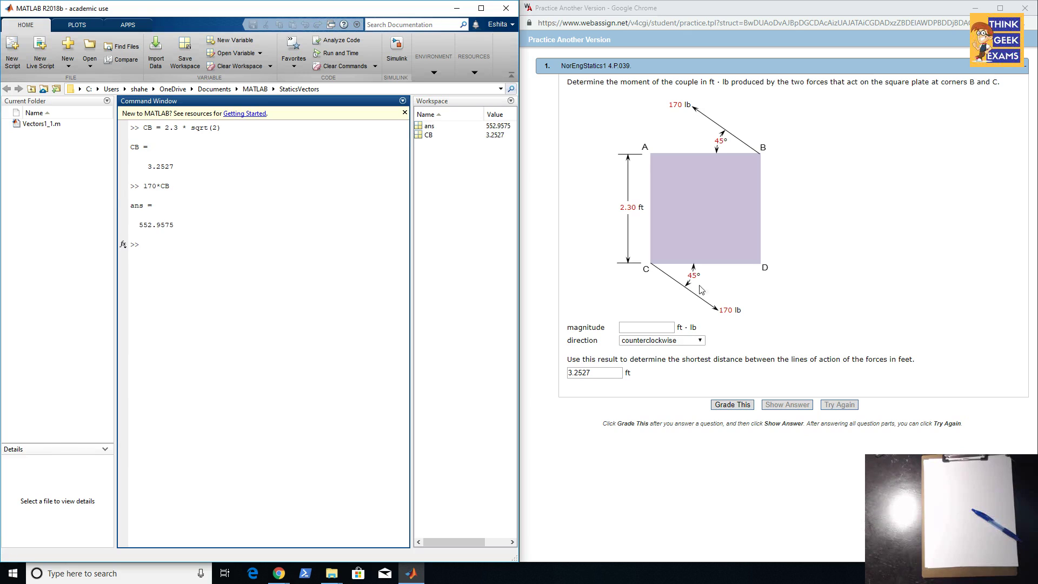
{"action": "left_click", "coordinate": [645, 327]}
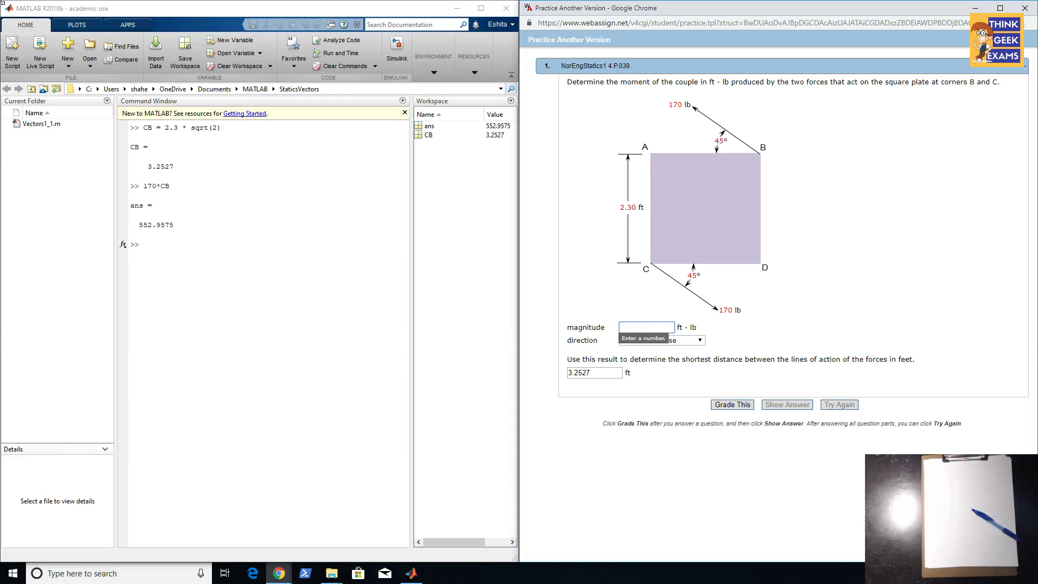
{"action": "type", "text": "552."}
{"action": "type", "text": "9575"}
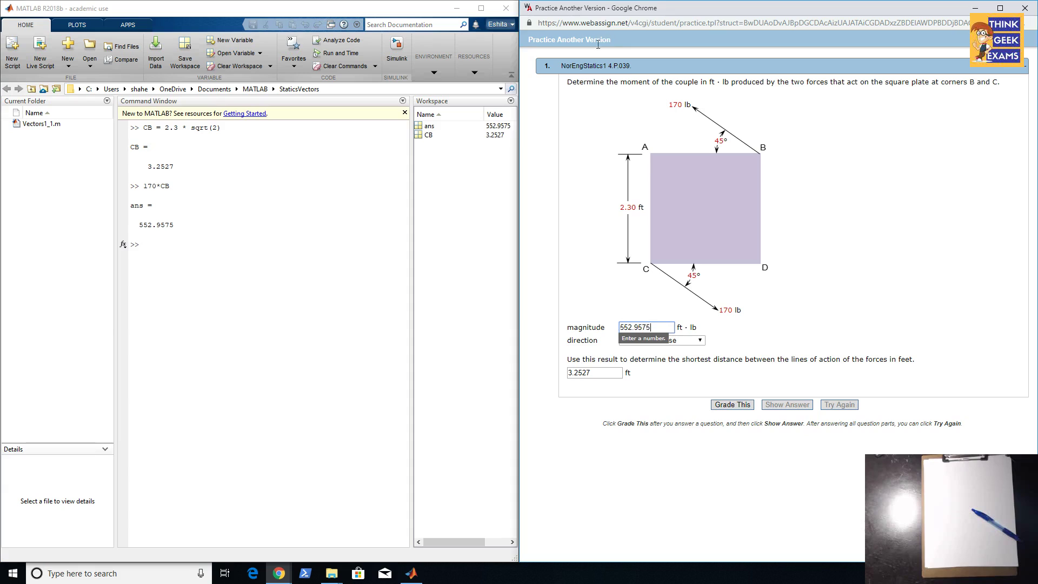
{"action": "left_click", "coordinate": [895, 280]}
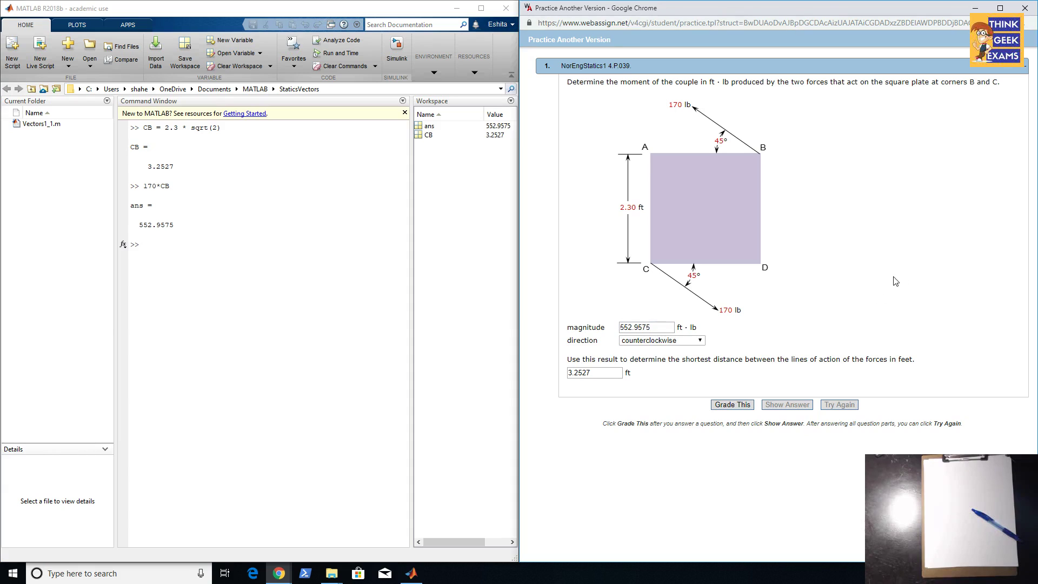
{"action": "left_click", "coordinate": [739, 407]}
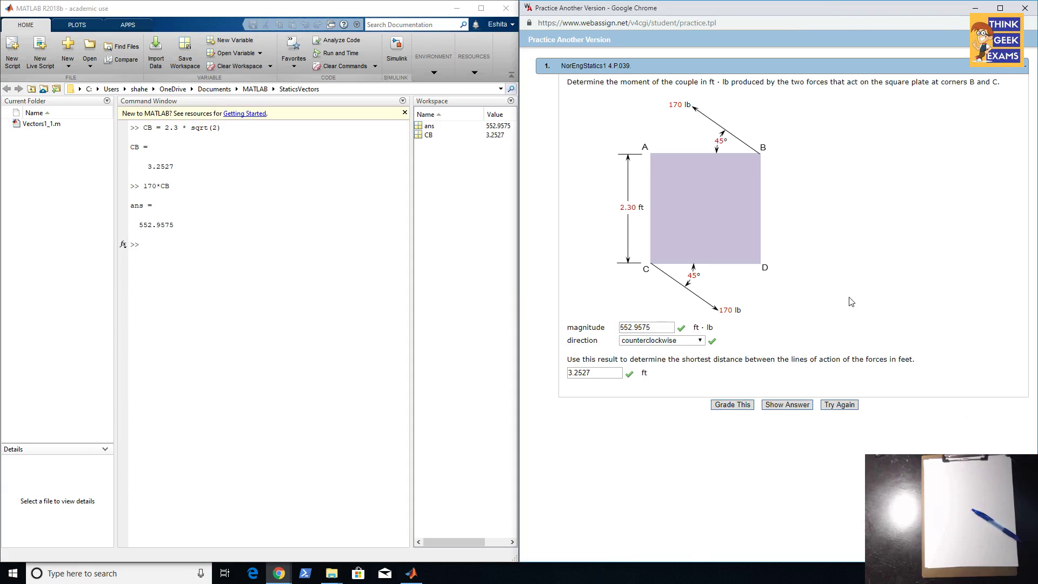
Step: Close the solved practice window and open a new version of problem 4.P.042
{"action": "left_click", "coordinate": [1026, 10]}
{"action": "left_click", "coordinate": [280, 574]}
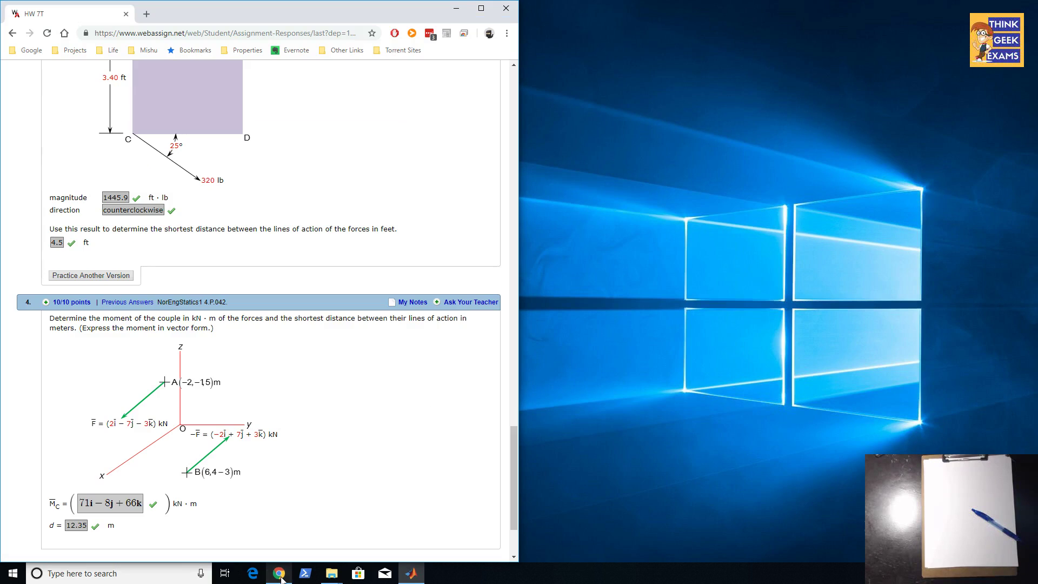
{"action": "scroll", "coordinate": [226, 478], "scroll_direction": "down", "scroll_amount": 2}
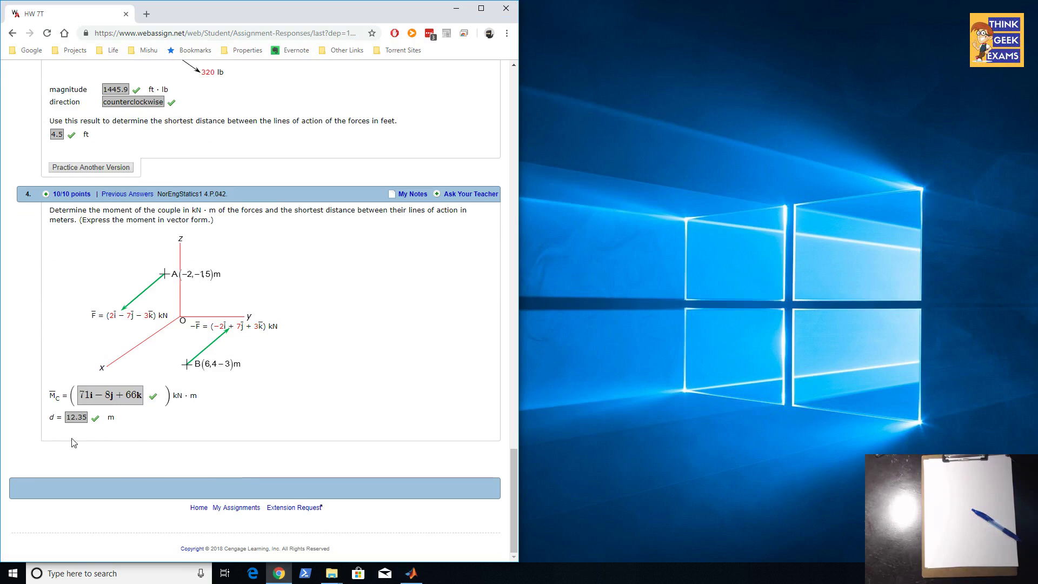
{"action": "left_click", "coordinate": [90, 450]}
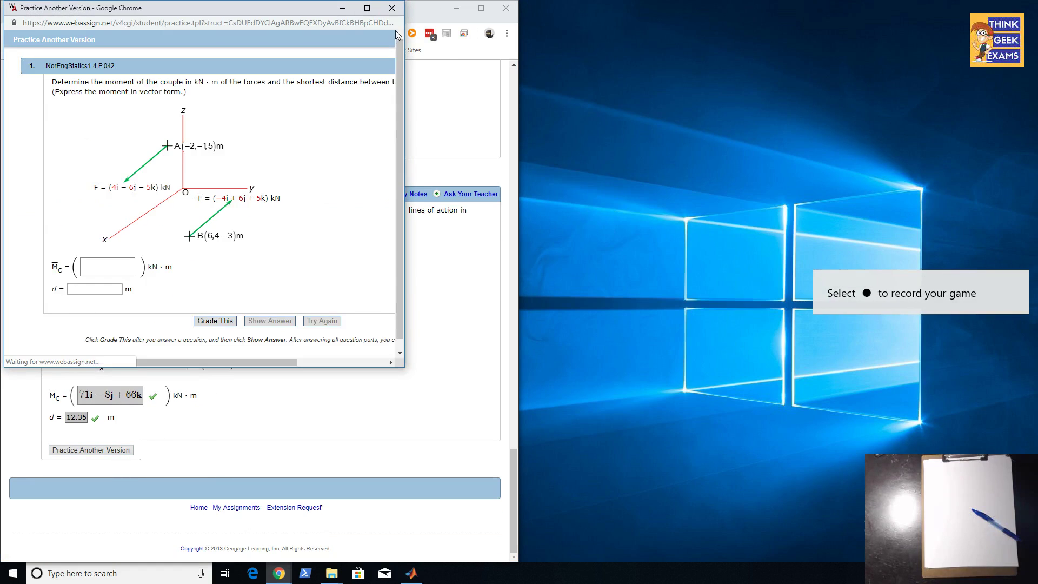
Step: Dock the new practice problem on the right half with MATLAB on the left
{"action": "left_click_drag", "start_coordinate": [349, 9], "coordinate": [1037, 0]}
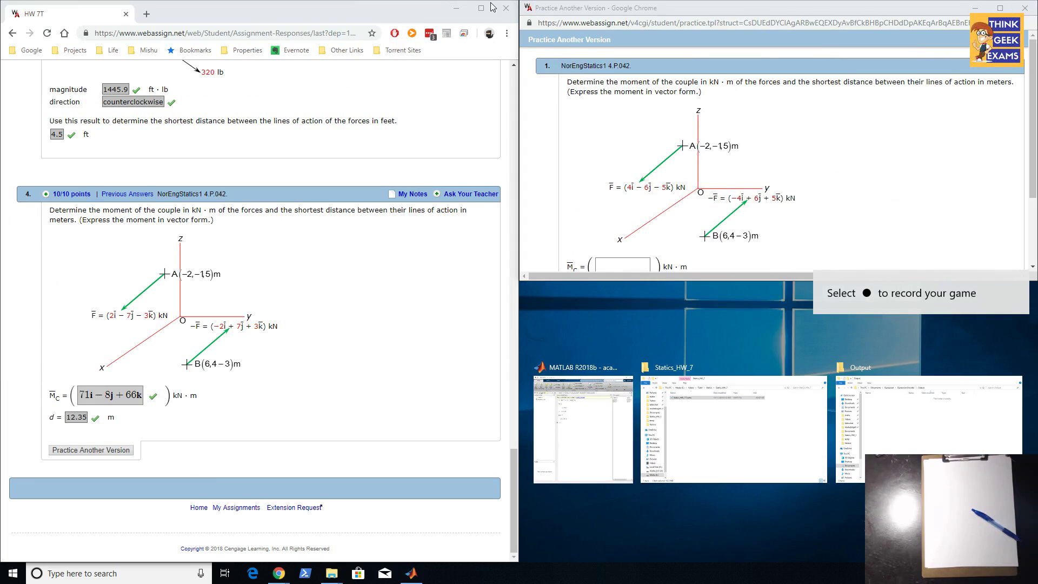
{"action": "left_click", "coordinate": [455, 7]}
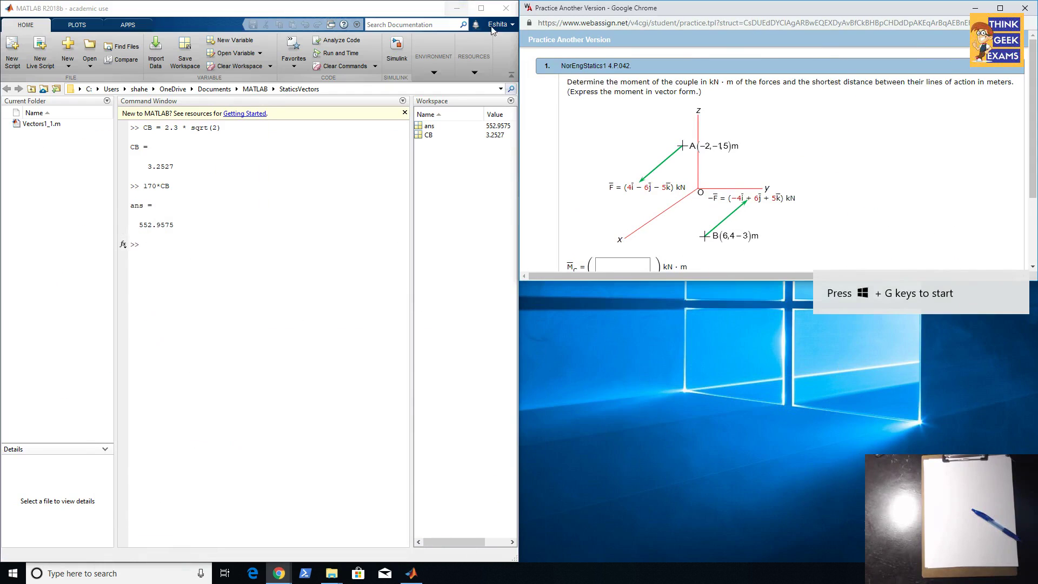
{"action": "mouse_move", "coordinate": [871, 10]}
{"action": "left_mouse_down"}
{"action": "mouse_move", "coordinate": [922, 151]}
{"action": "mouse_move", "coordinate": [1037, 243]}
{"action": "left_mouse_up"}
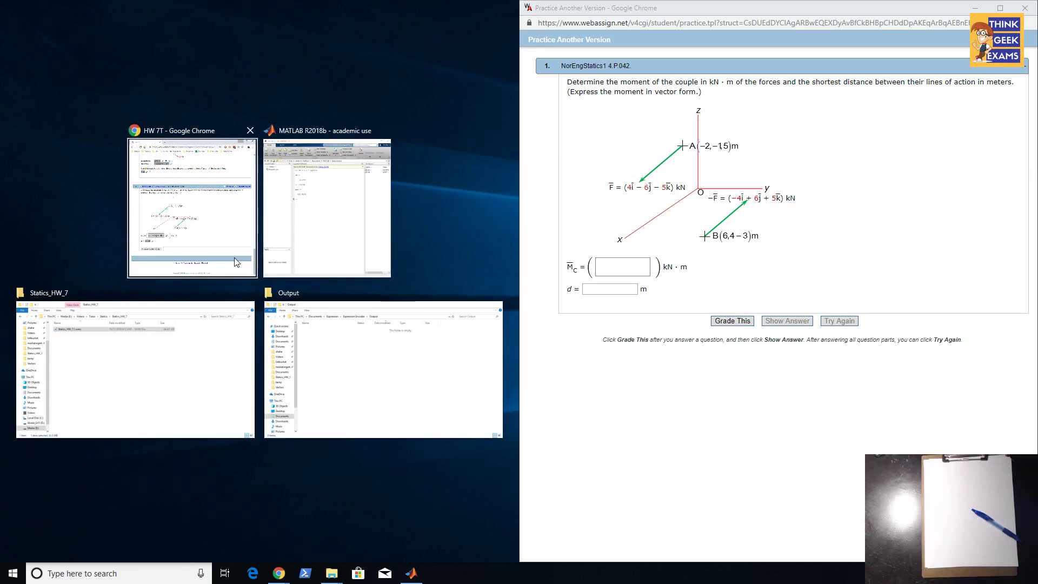
{"action": "left_click", "coordinate": [285, 244]}
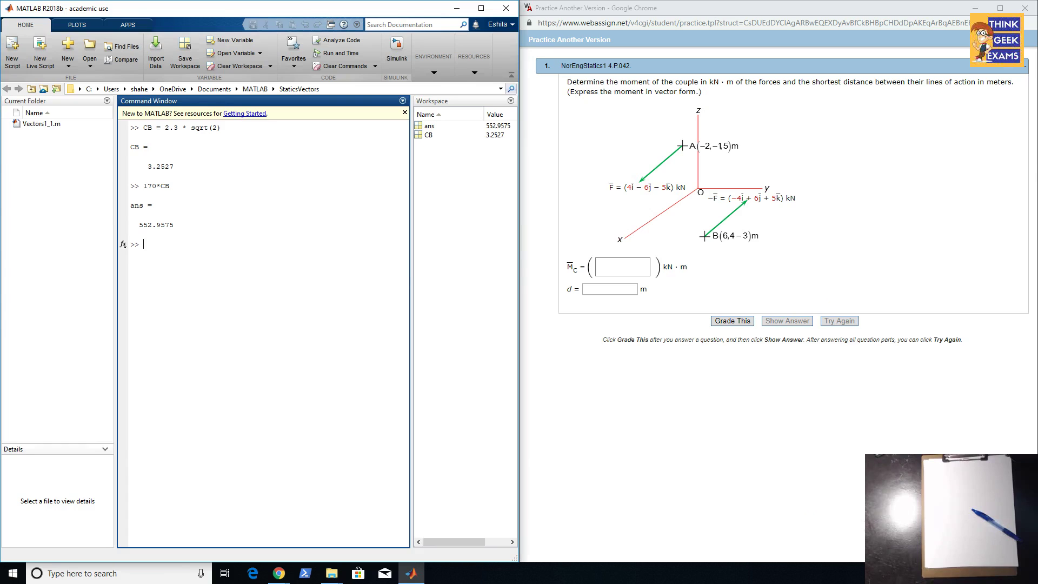
{"action": "type", "text": "clc"}
Step: Clear the Command Window and workspace with clc and clear
{"action": "key", "text": "Return"}
{"action": "type", "text": "cl"}
{"action": "type", "text": "ear"}
{"action": "key", "text": "Return"}
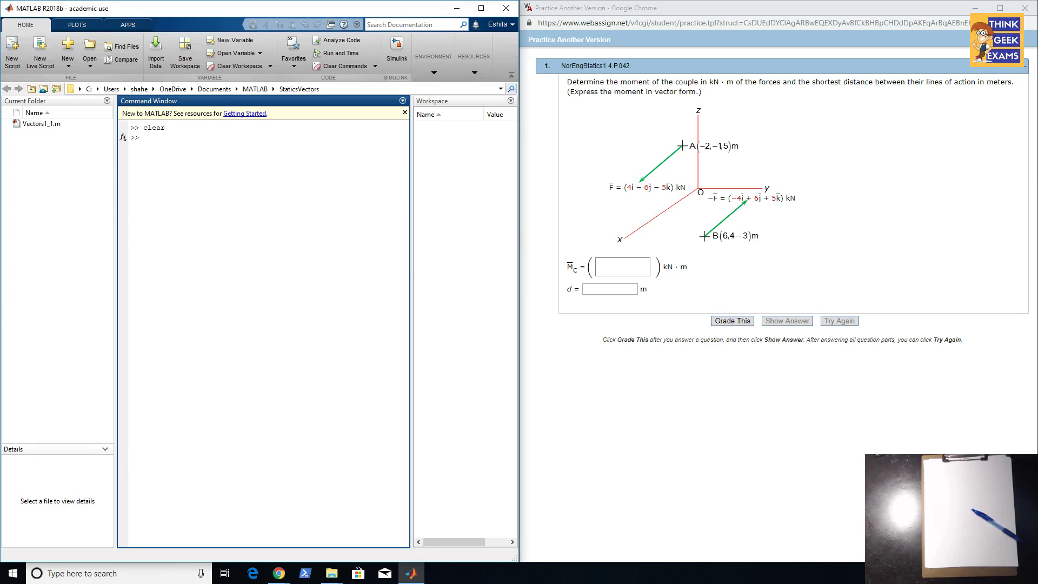
{"action": "type", "text": "clc"}
{"action": "key", "text": "Return"}
{"action": "type", "text": "F"}
{"action": "type", "text": "6 -"}
{"action": "type", "text": "5"}
{"action": "type", "text": "]"}
Step: Define F = [4 -6 -5], A = [-2 -2 5], B = [6 4 -3], and compute BA = [-8 -6 8]
{"action": "key", "text": "Return"}
{"action": "type", "text": "A = "}
{"action": "type", "text": "[-2"}
{"action": "type", "text": "-2 "}
{"action": "type", "text": "5"}
{"action": "key", "text": "BackSpace"}
{"action": "type", "text": "]"}
{"action": "type", "text": "; B "}
{"action": "type", "text": "= "}
{"action": "type", "text": "6,"}
{"action": "key", "text": "BackSpace"}
{"action": "key", "text": "BackSpace"}
{"action": "type", "text": "[6, "}
{"action": "type", "text": "4, "}
{"action": "type", "text": "-3"}
{"action": "type", "text": "]"}
{"action": "type", "text": ";"}
{"action": "key", "text": "Return"}
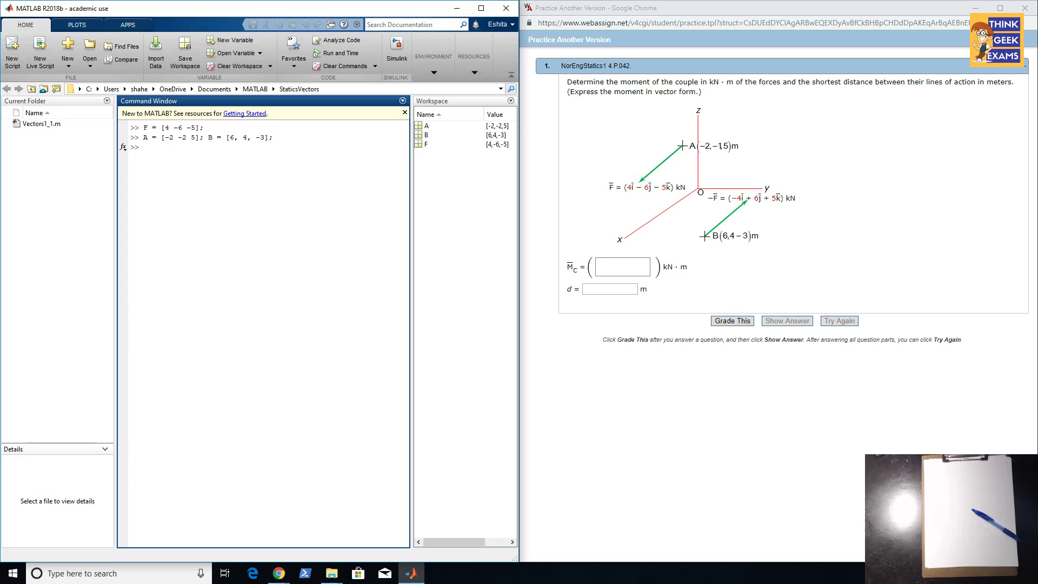
{"action": "type", "text": "BA"}
{"action": "type", "text": "A-b"}
{"action": "type", "text": "B"}
{"action": "key", "text": "Return"}
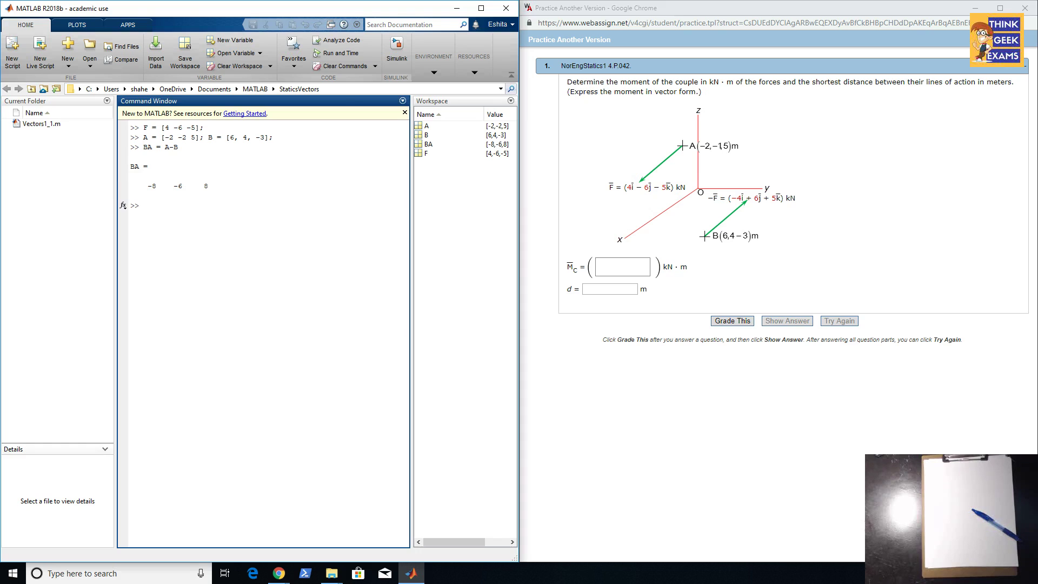
Step: Edit the recalled command to make A = [-2 -1 5], then recompute BA = [-8 -5 8]
{"action": "key", "text": "Up"}
{"action": "key", "text": "Up"}
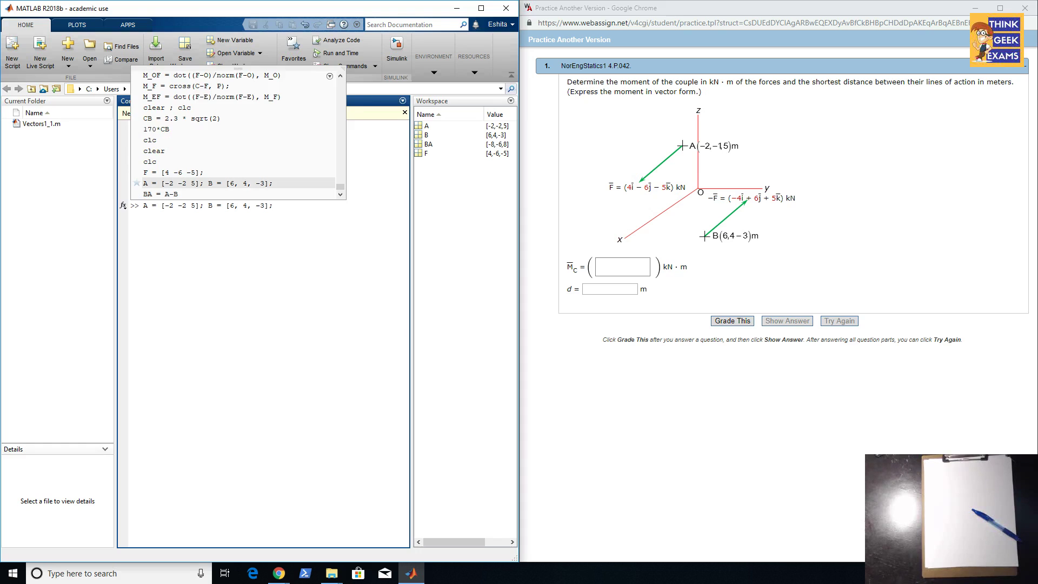
{"action": "key", "text": "Home"}
{"action": "key", "text": "Right"}
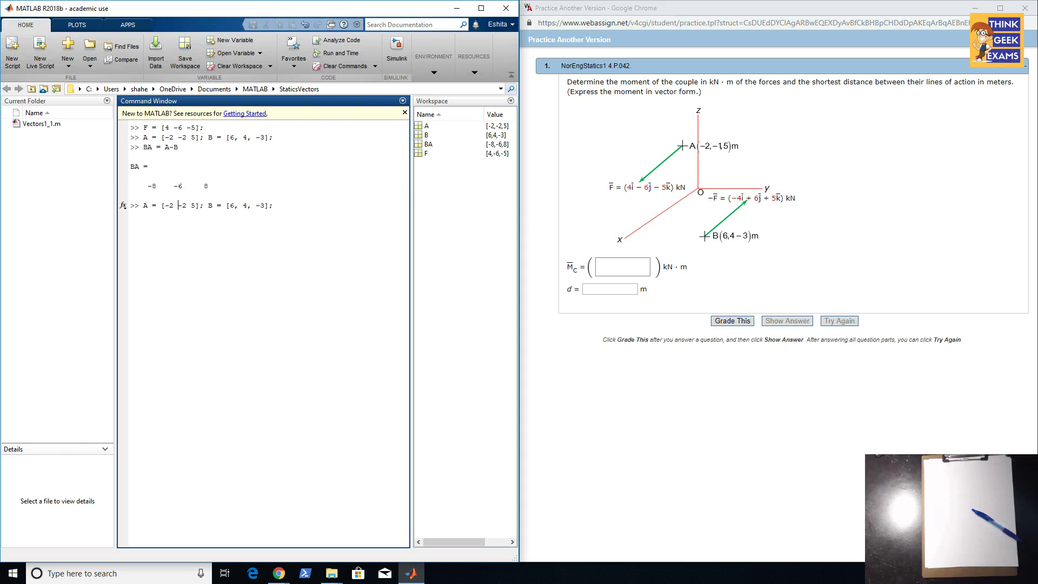
{"action": "key", "text": "BackSpace"}
{"action": "type", "text": "1"}
{"action": "key", "text": "Return"}
{"action": "key", "text": "Up"}
{"action": "key", "text": "Up"}
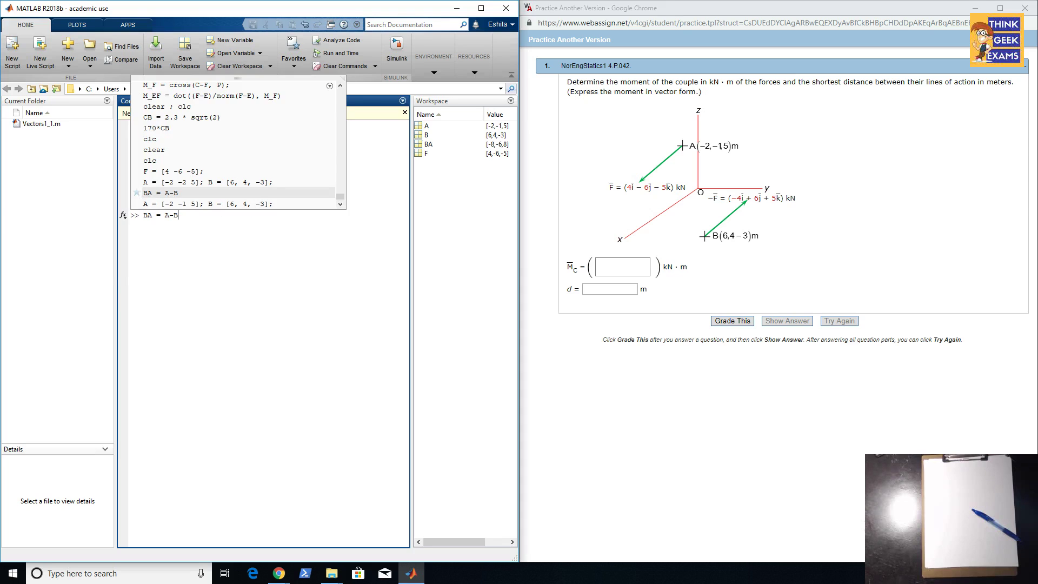
{"action": "key", "text": "Return"}
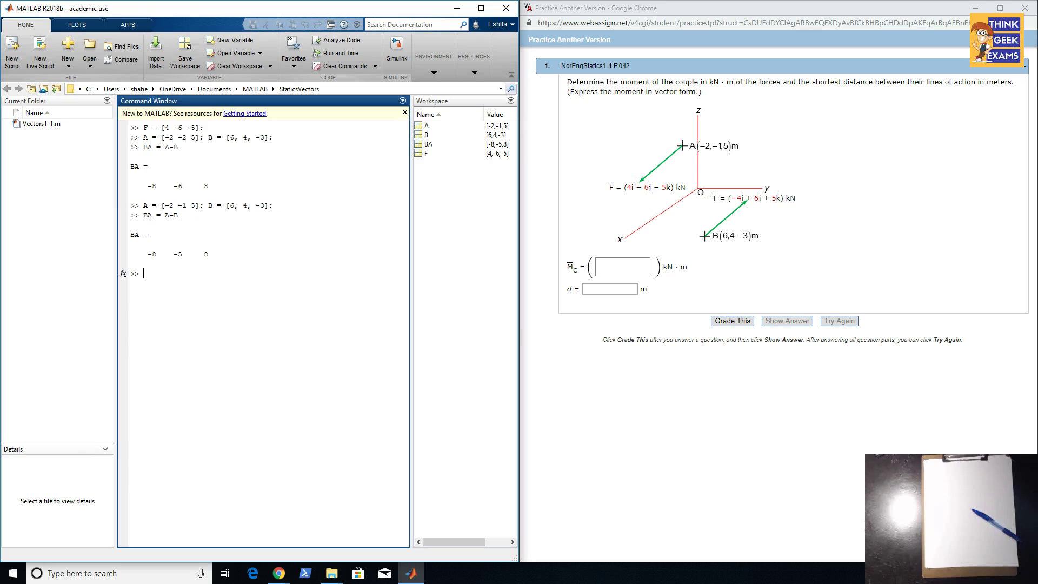
{"action": "type", "text": "M_"}
{"action": "type", "text": "C"}
{"action": "type", "text": " = "}
{"action": "type", "text": "cross("}
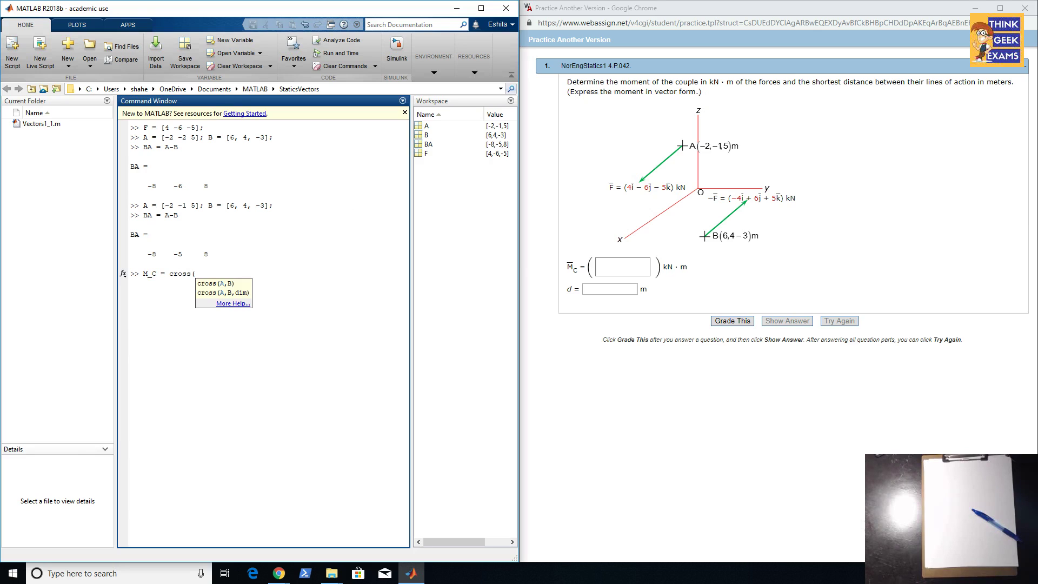
{"action": "type", "text": "BA,"}
{"action": "type", "text": " F)"}
Step: Compute M_C = cross(BA, F), giving [73 -8 68]
{"action": "key", "text": "Return"}
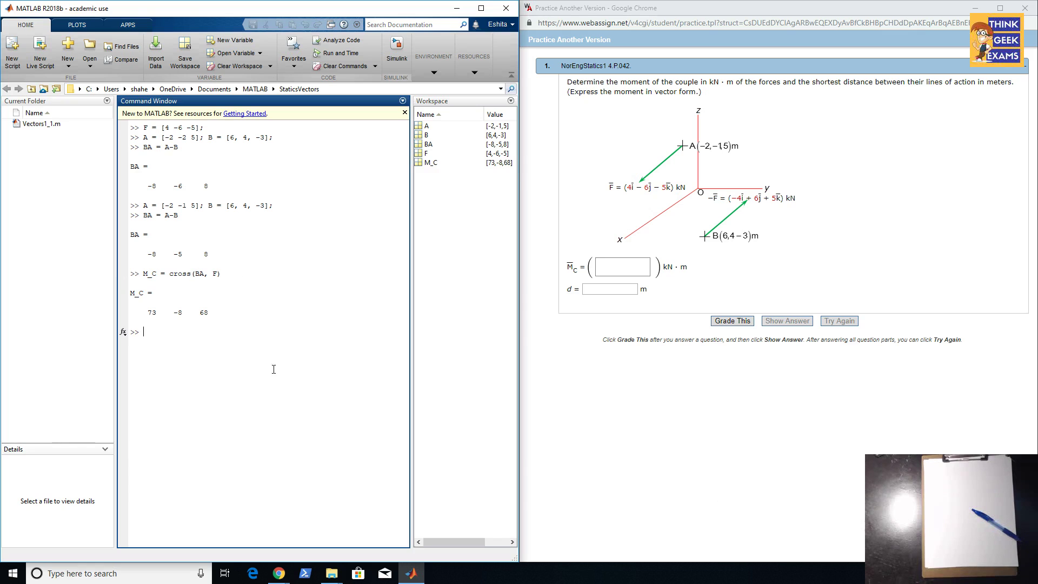
{"action": "left_click", "coordinate": [627, 271]}
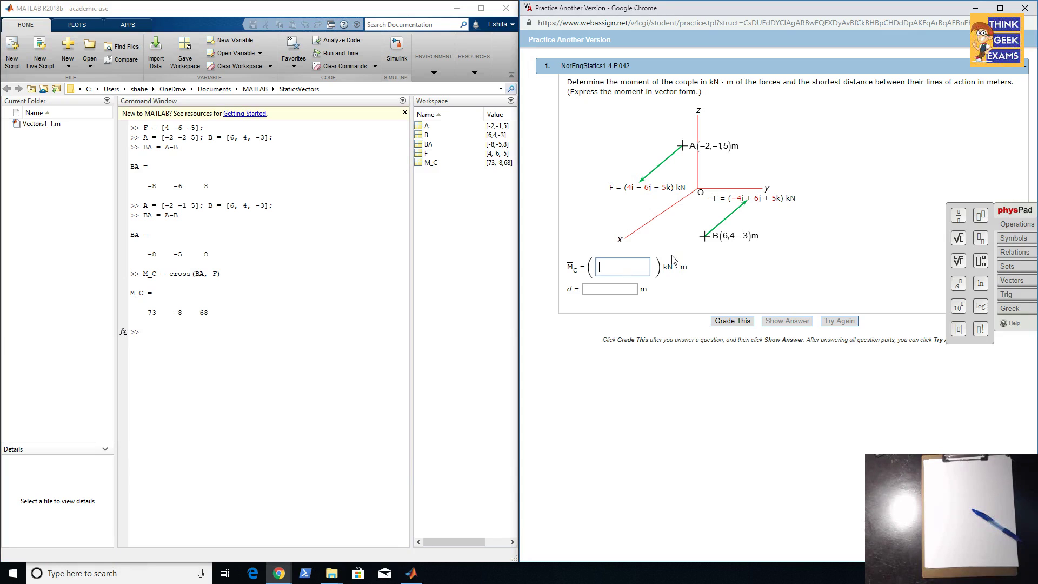
{"action": "type", "text": "7"}
{"action": "type", "text": "3"}
Step: Enter 73i − 8j + 68k in the M_C field using physPad unit vectors
{"action": "left_click", "coordinate": [1010, 282]}
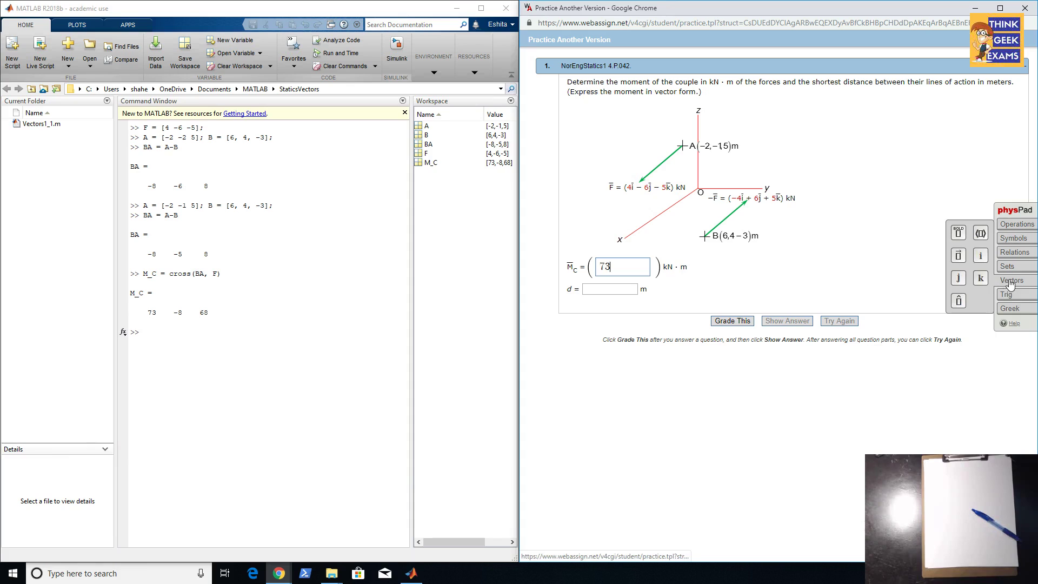
{"action": "left_click", "coordinate": [979, 256]}
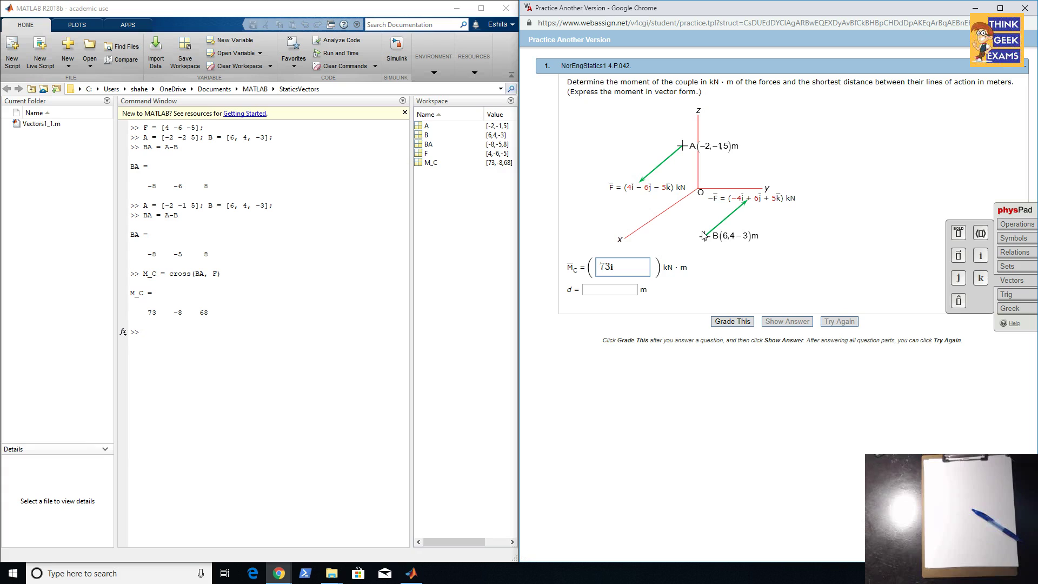
{"action": "type", "text": "-8"}
{"action": "left_click", "coordinate": [959, 279]}
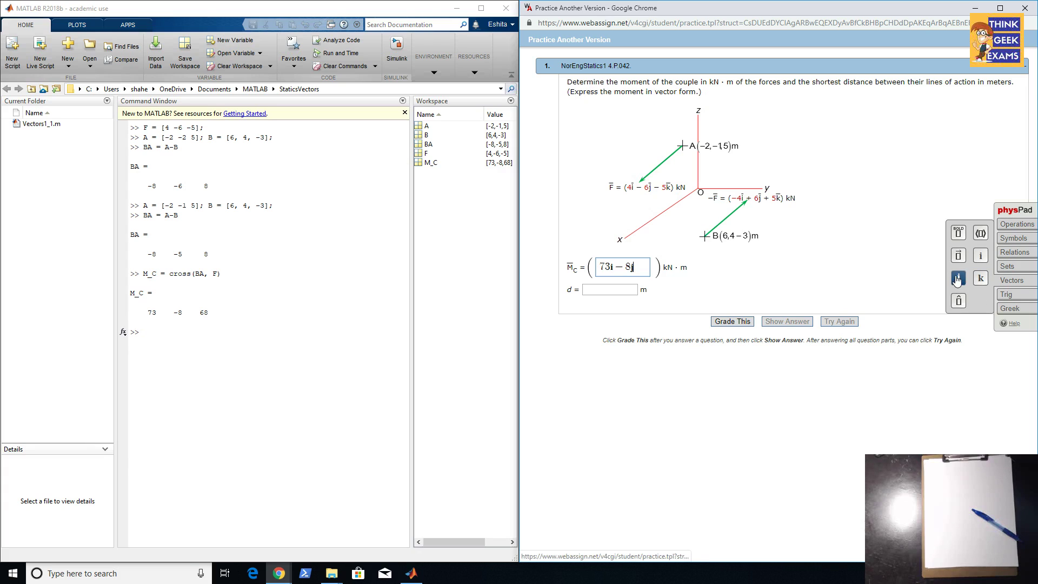
{"action": "type", "text": " + 68"}
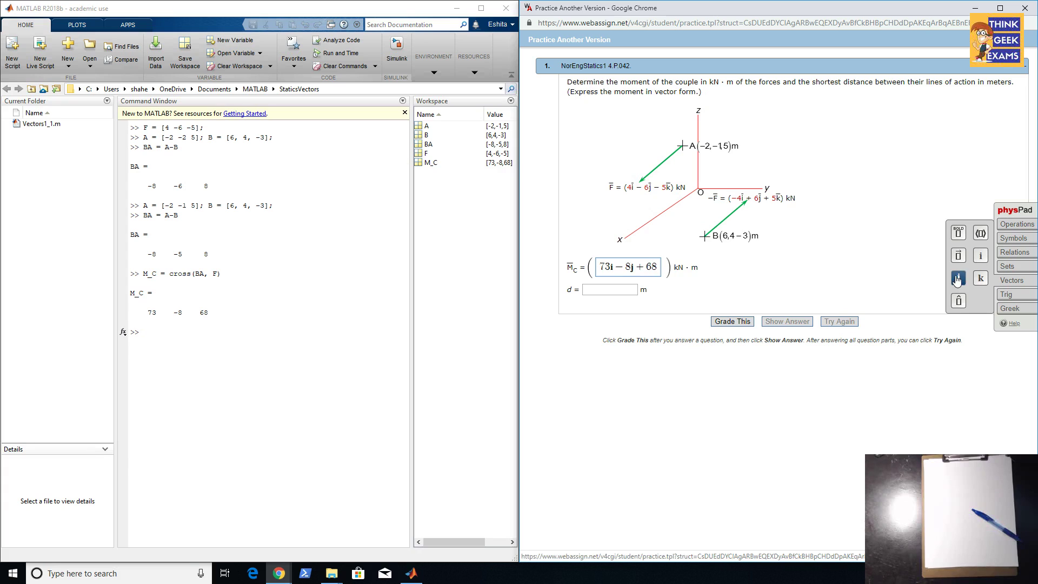
{"action": "left_click", "coordinate": [980, 277]}
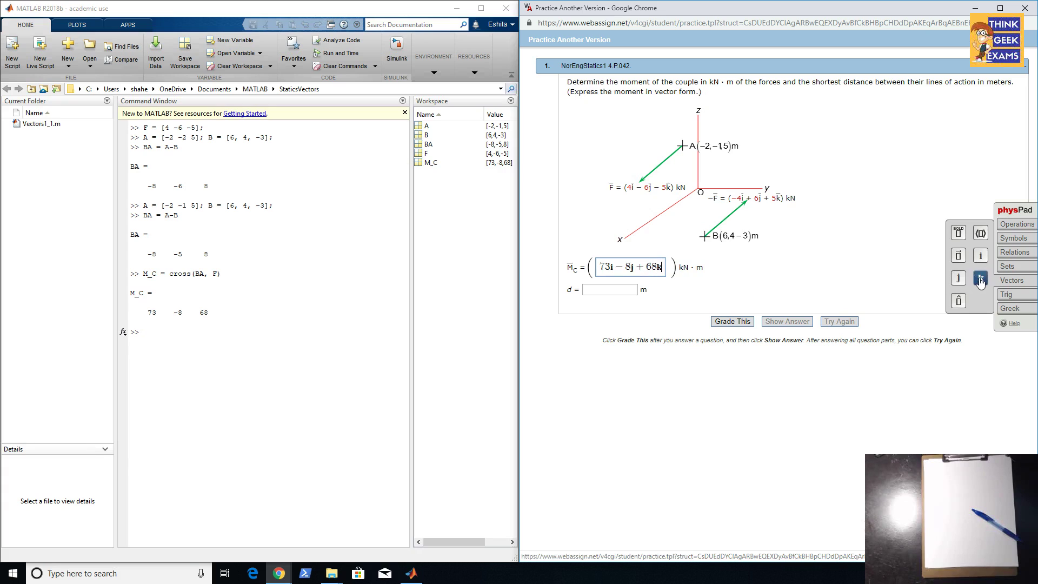
{"action": "left_click", "coordinate": [619, 290]}
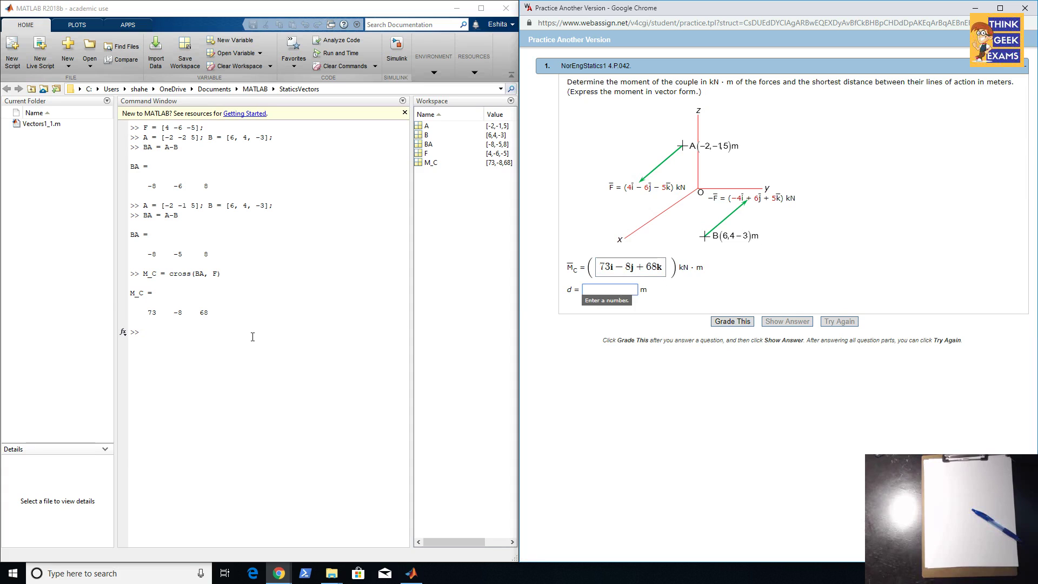
Step: Compute d = norm(M_C)/norm(F) = 11.4057 in MATLAB
{"action": "left_click", "coordinate": [284, 338]}
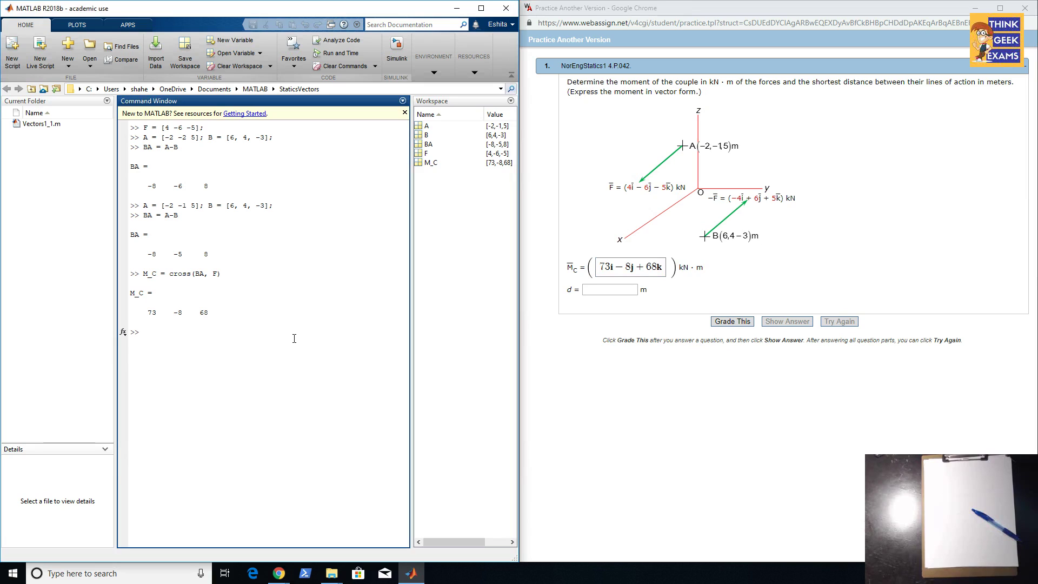
{"action": "type", "text": "d = "}
{"action": "type", "text": "n"}
{"action": "type", "text": "orm"}
{"action": "type", "text": "(M_"}
{"action": "type", "text": "C)/"}
{"action": "type", "text": "norm("}
{"action": "type", "text": "F)"}
{"action": "key", "text": "Return"}
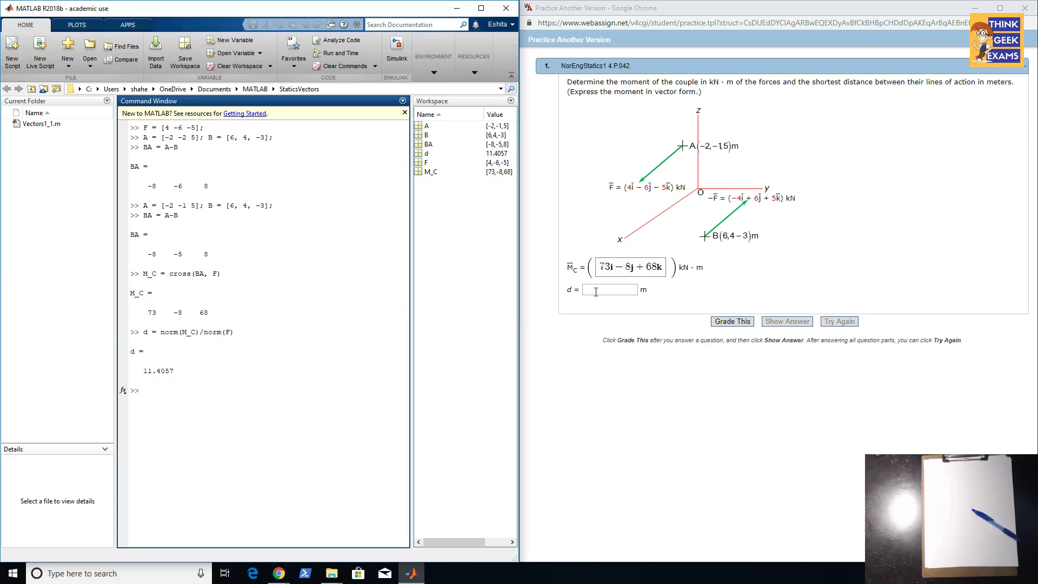
{"action": "left_click", "coordinate": [594, 290]}
{"action": "type", "text": "11."}
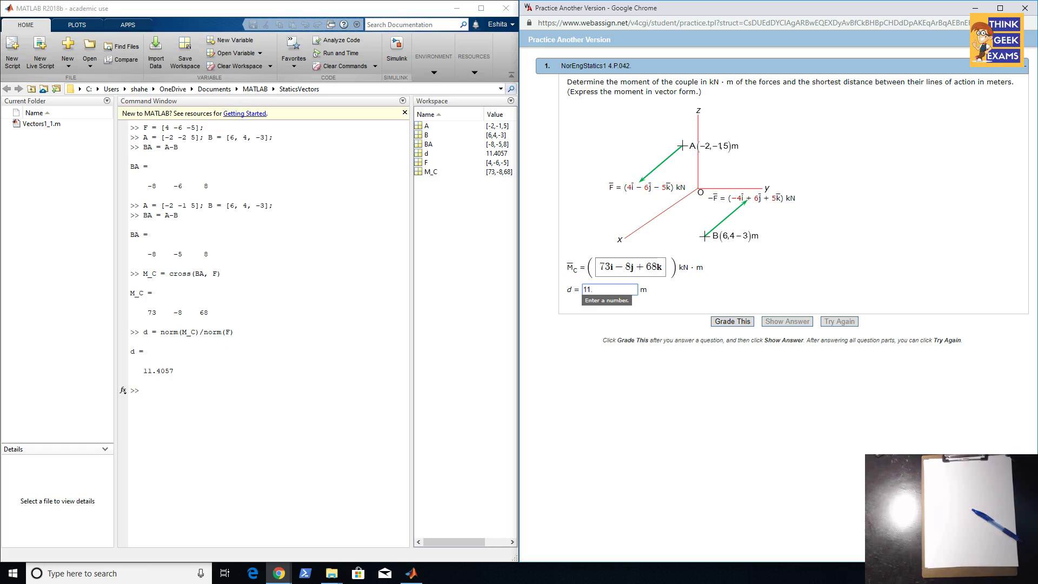
{"action": "type", "text": "4057"}
Step: Enter d = 11.4057 m and submit both answers for grading
{"action": "left_click", "coordinate": [741, 324]}
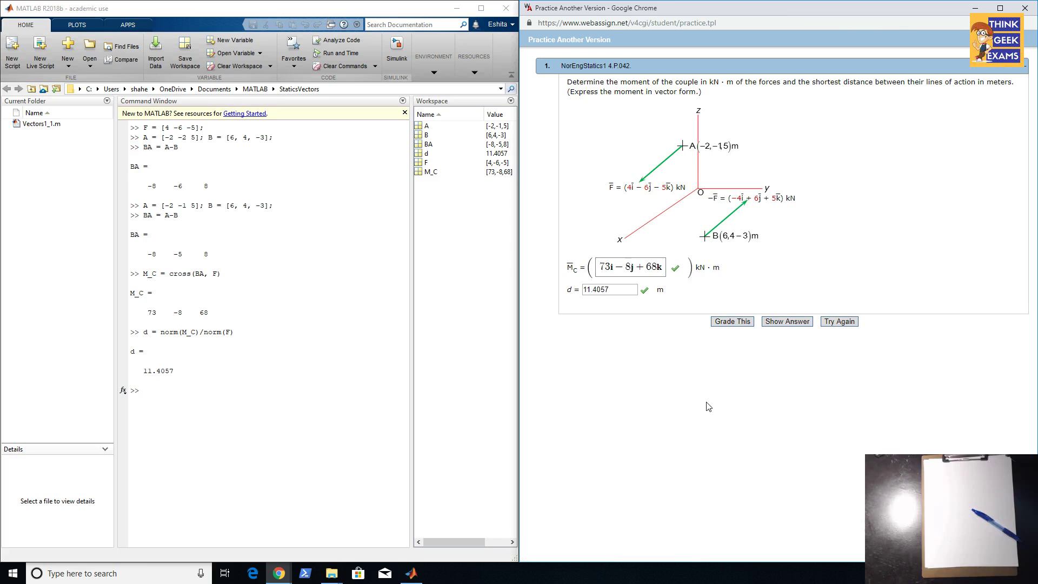